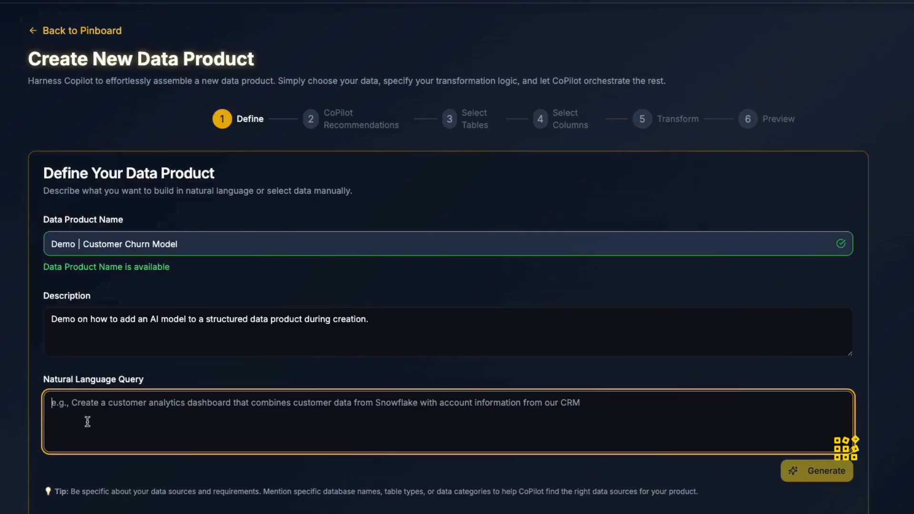
Enter the natural language query "Create a data product from the Latttice Solutions data source around customer churn." and generate recommendations.
type("Create")
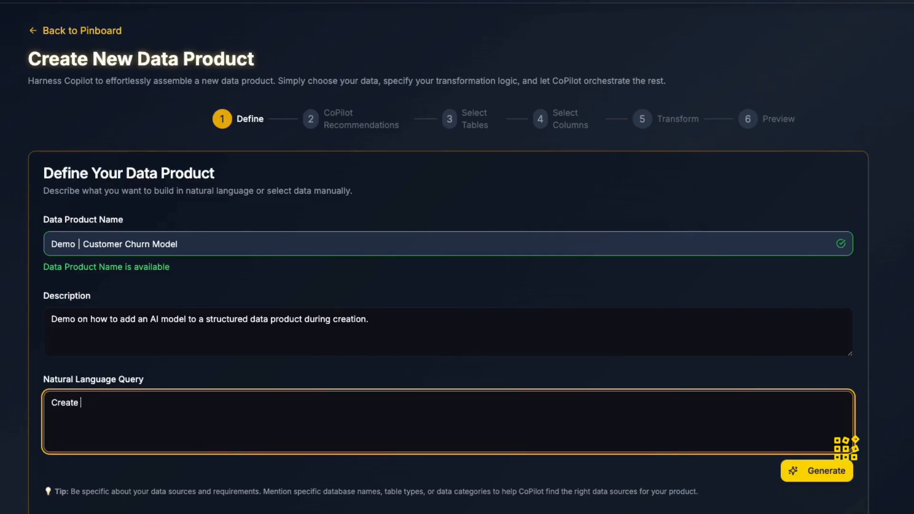
type(" a data product from the Latttice ")
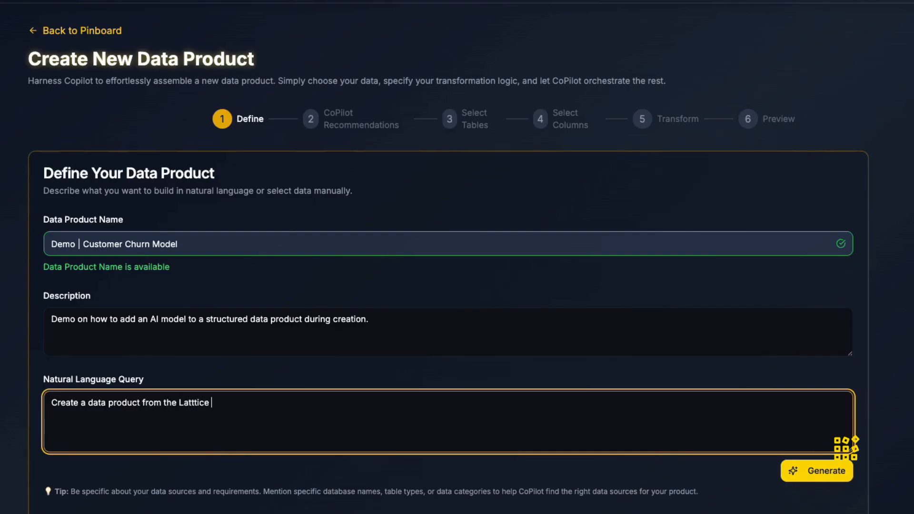
type("Solutions data source")
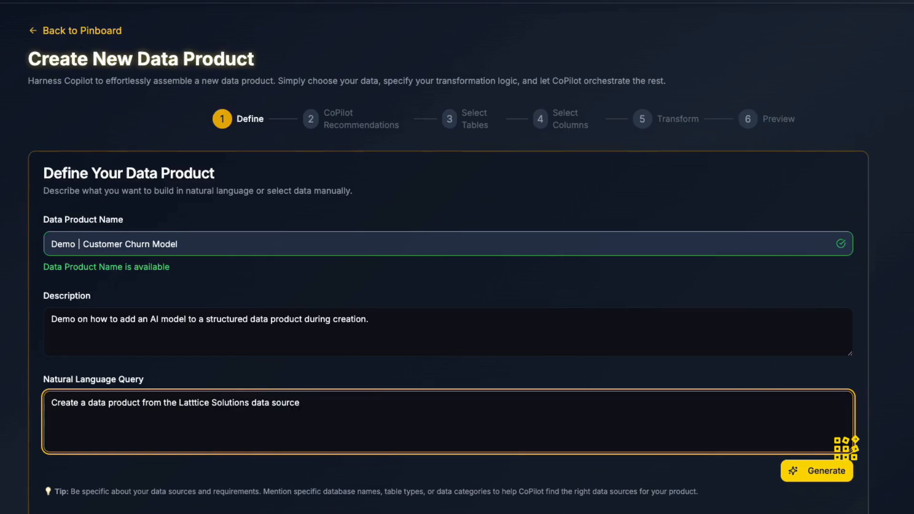
type(" around customer chuir")
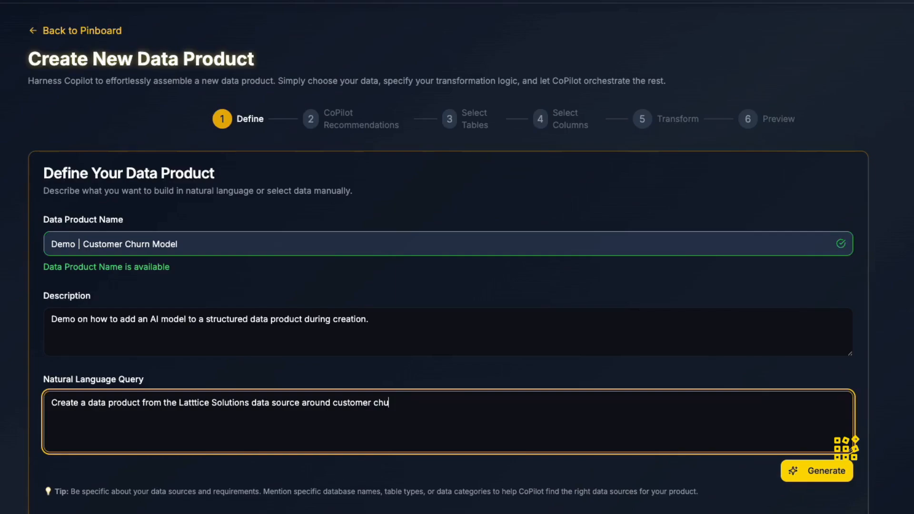
scroll(651, 415, "down", 1)
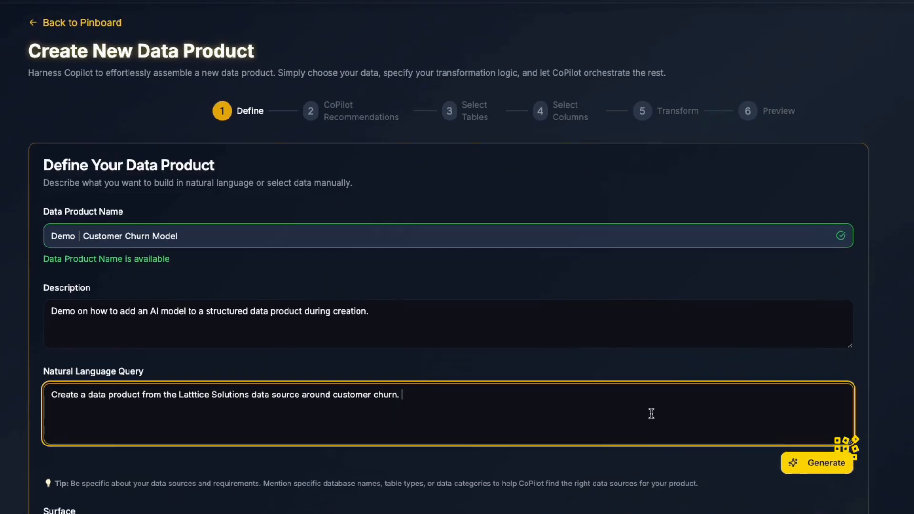
left_click(823, 422)
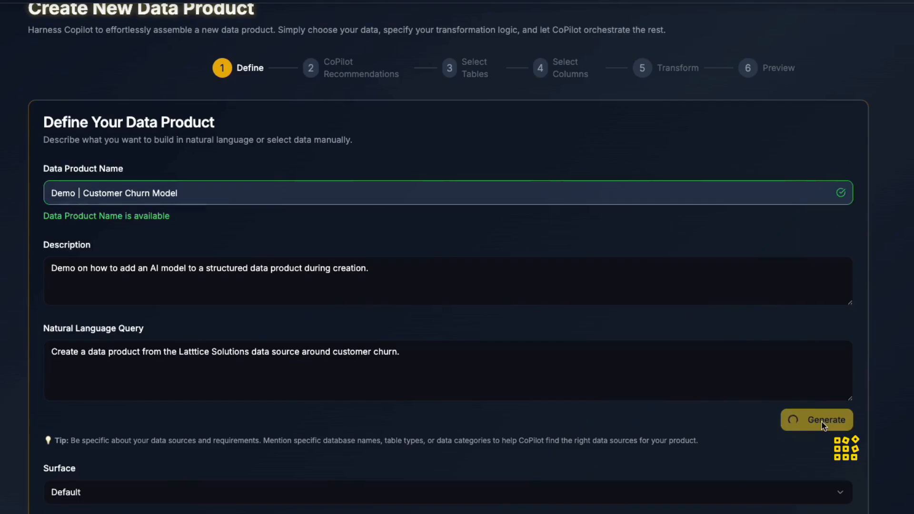
Select the suggested Customer Churn Model and expand its selectable output fields.
scroll(824, 426, "down", 2)
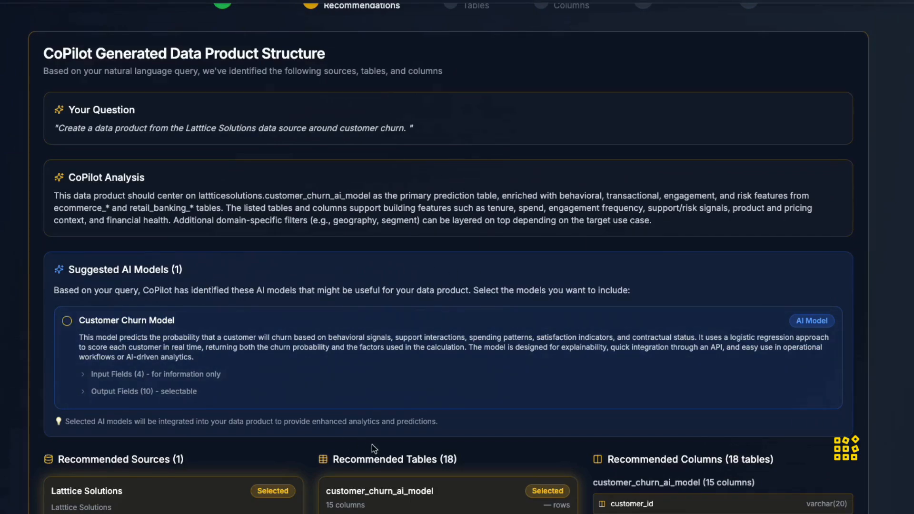
left_click(70, 332)
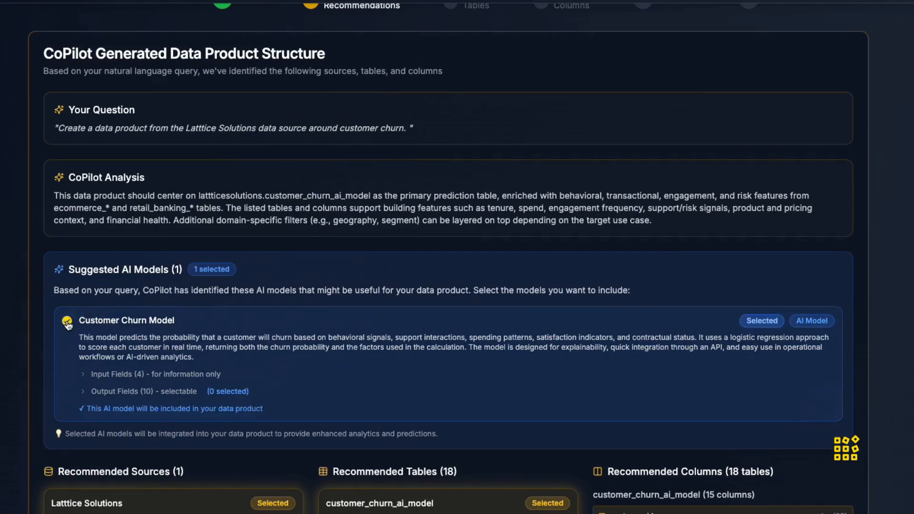
scroll(109, 353, "down", 1)
left_click(118, 357)
Select all ten output fields of the Customer Churn Model, from churn_probability to model_coefficients.B4.
scroll(118, 361, "down", 3)
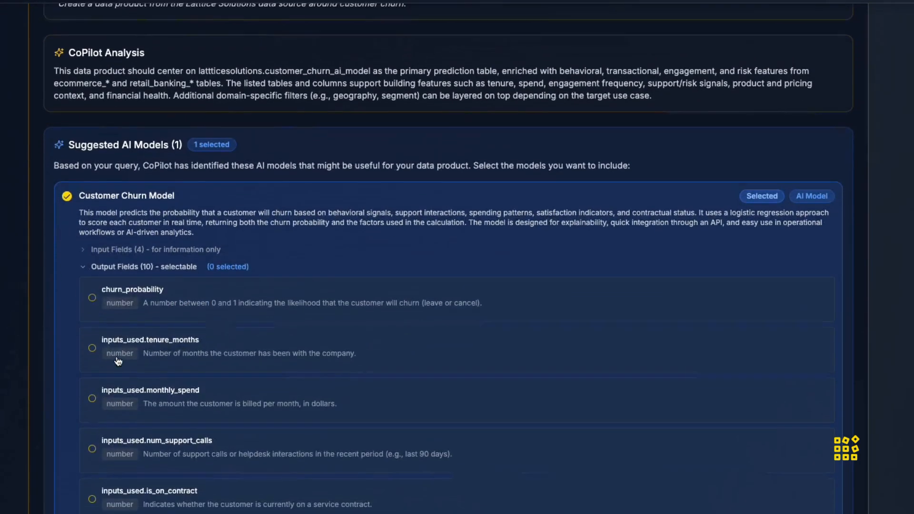
left_click(120, 289)
left_click(114, 334)
left_click(114, 393)
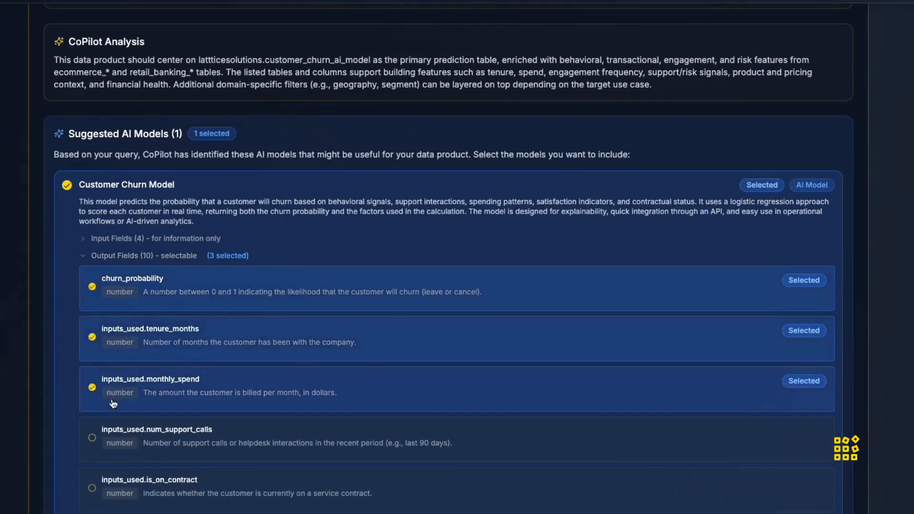
left_click(116, 436)
scroll(117, 439, "down", 3)
left_click(117, 373)
left_click(117, 410)
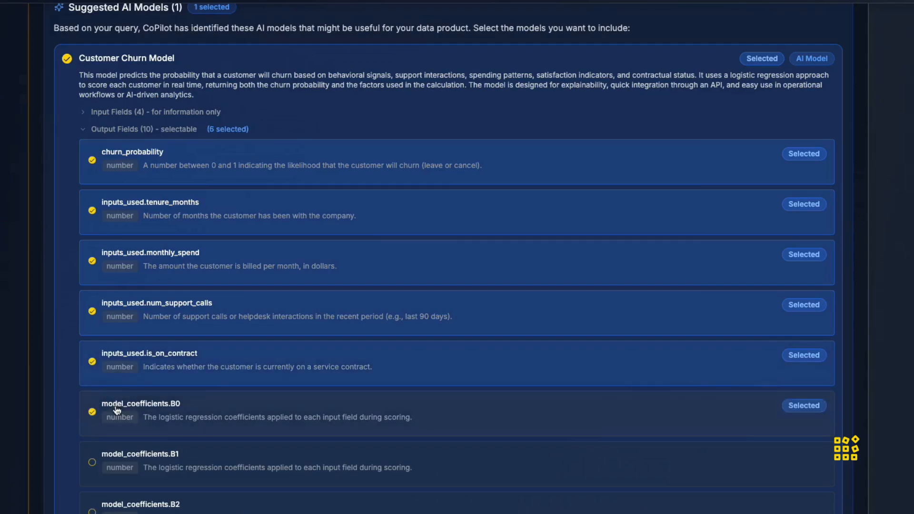
scroll(117, 410, "down", 3)
left_click(113, 337)
left_click(110, 391)
left_click(110, 448)
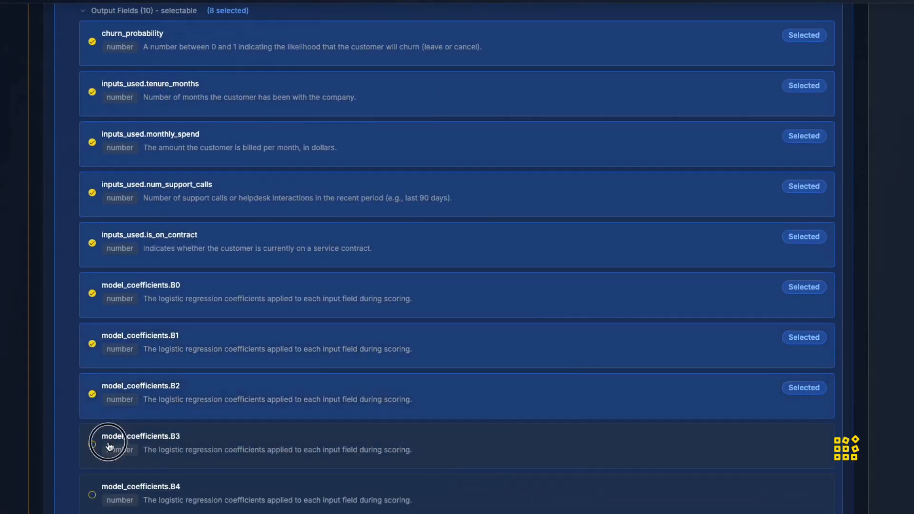
left_click(112, 500)
Review the recommended sources, tables and columns, and continue to table selection.
scroll(113, 502, "down", 1)
scroll(112, 501, "down", 3)
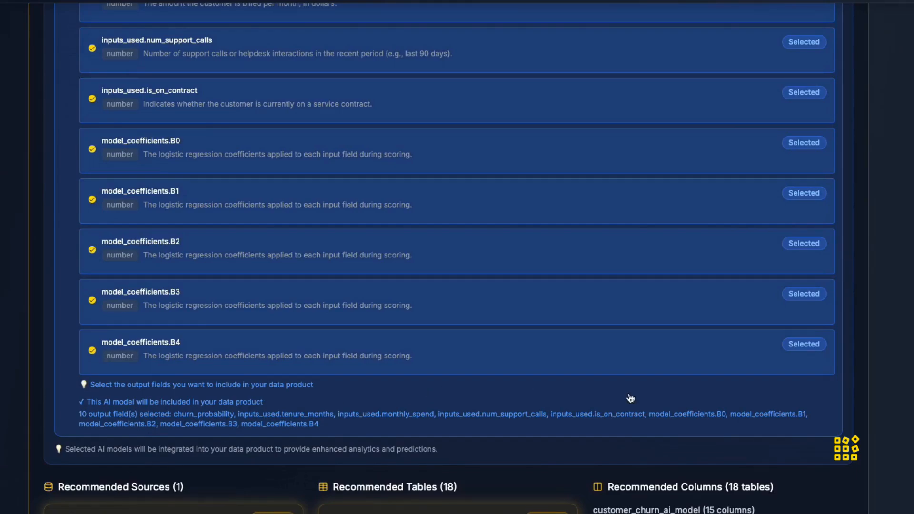
scroll(448, 258, "down", 1)
scroll(715, 462, "down", 20)
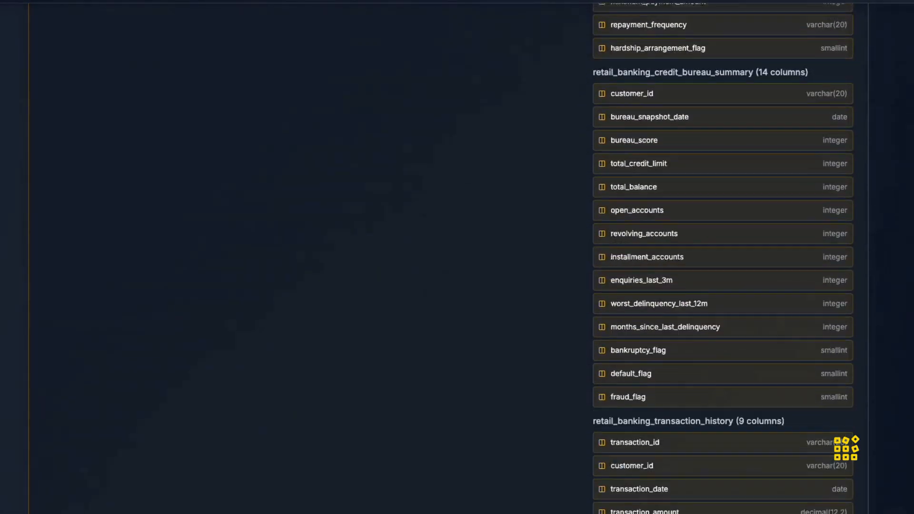
left_click(758, 444)
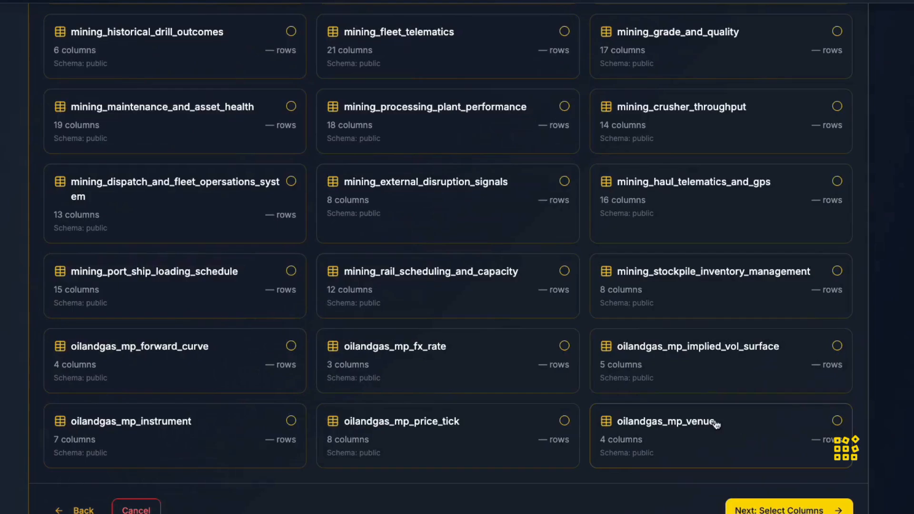
Deselect every recommended table except customer_churn_ai_model.
scroll(564, 352, "up", 10)
scroll(562, 354, "up", 10)
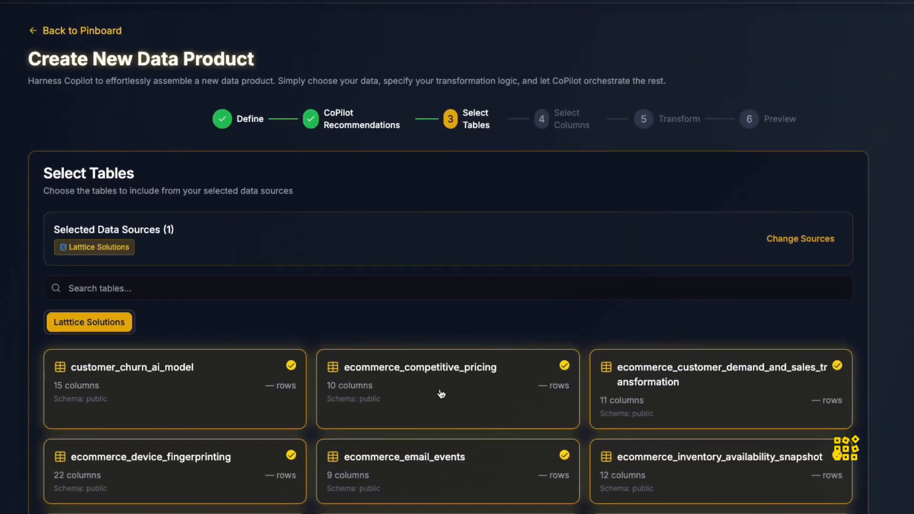
left_click(415, 389)
left_click(415, 389)
left_click(416, 389)
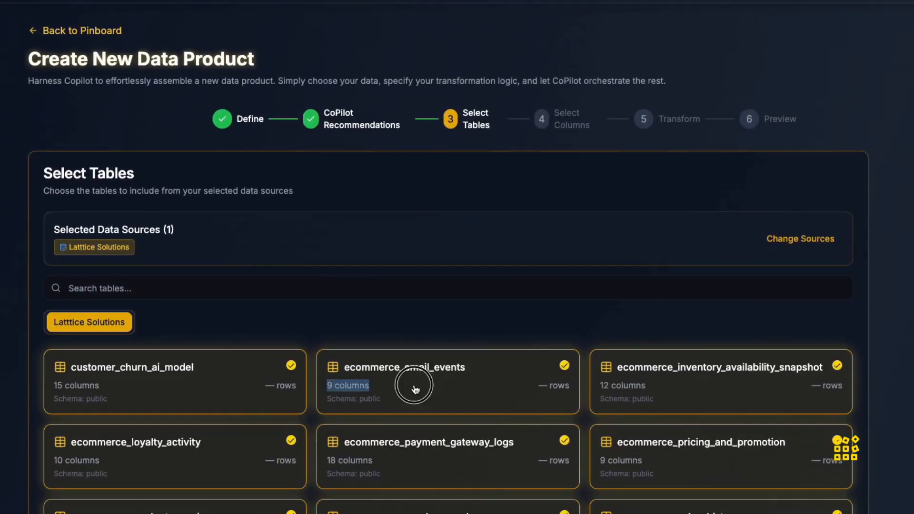
left_click(416, 389)
left_click(415, 389)
left_click(415, 389)
left_click(415, 390)
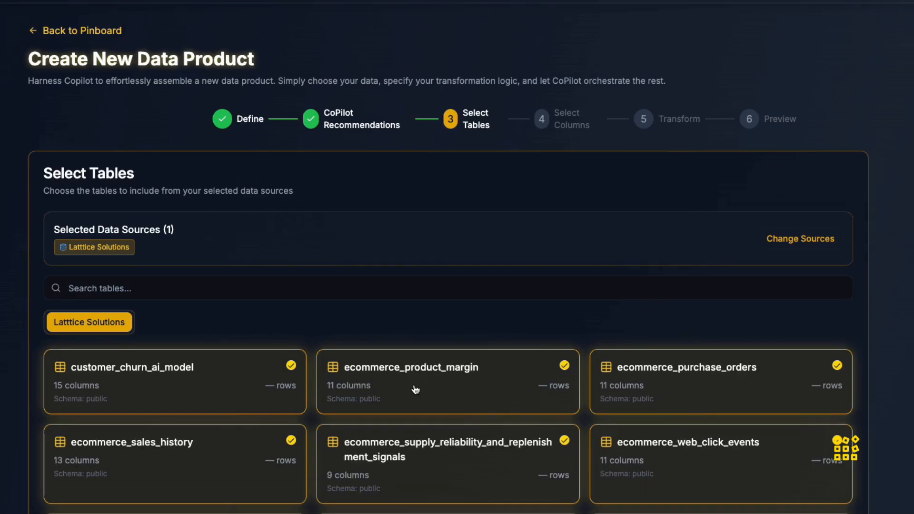
left_click(415, 389)
left_click(415, 389)
left_click(415, 389)
left_click(415, 389)
left_click(415, 389)
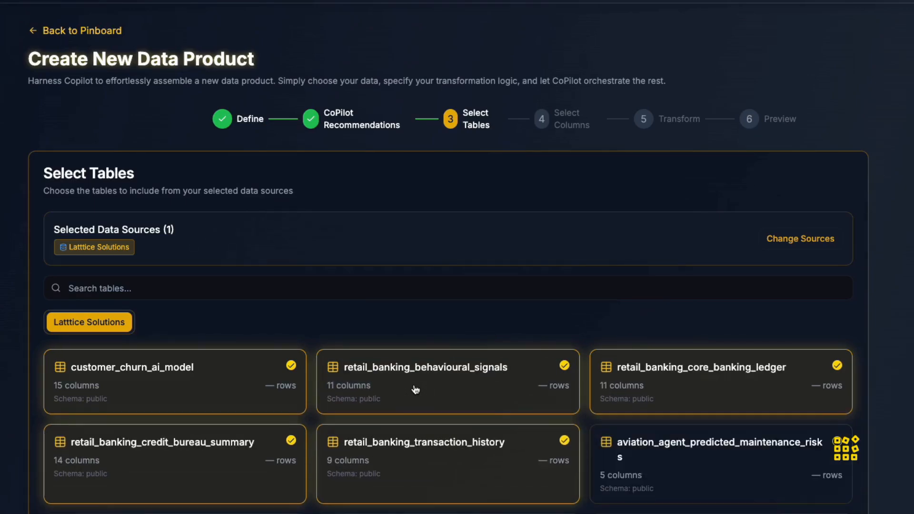
left_click(416, 390)
left_click(416, 389)
left_click(415, 389)
left_click(415, 390)
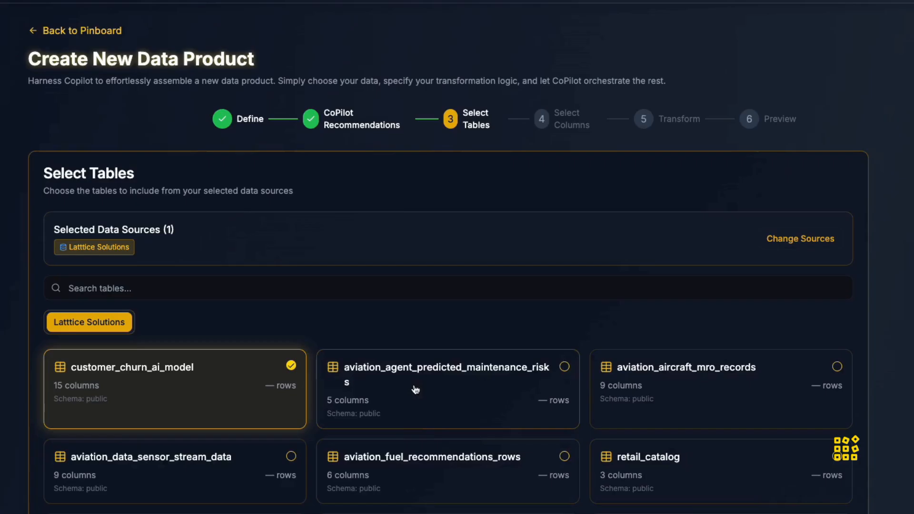
Continue through column selection, keeping all customer_churn_ai_model columns, to the access and transformation step.
scroll(784, 326, "down", 15)
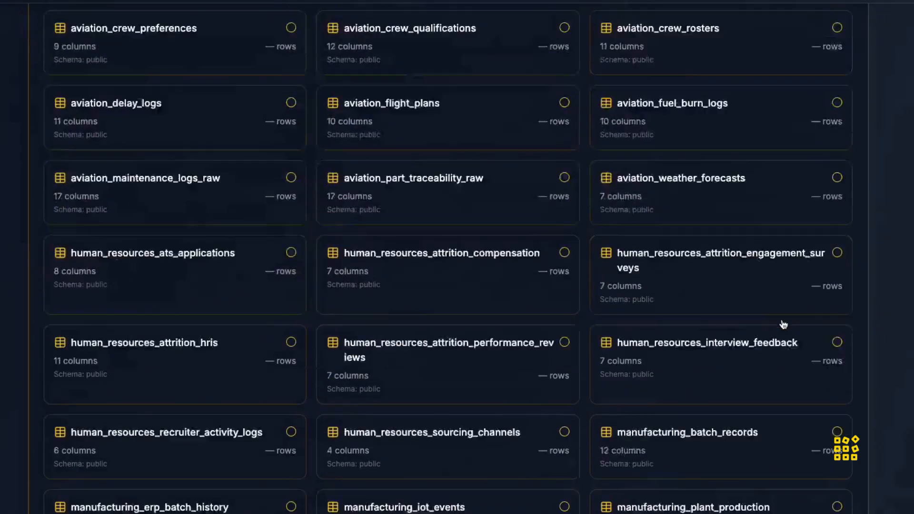
scroll(784, 325, "down", 10)
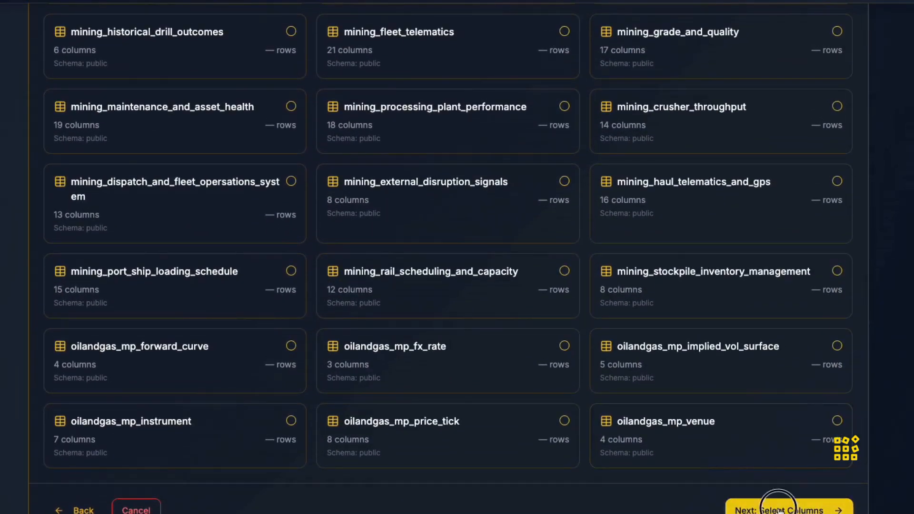
left_click(783, 506)
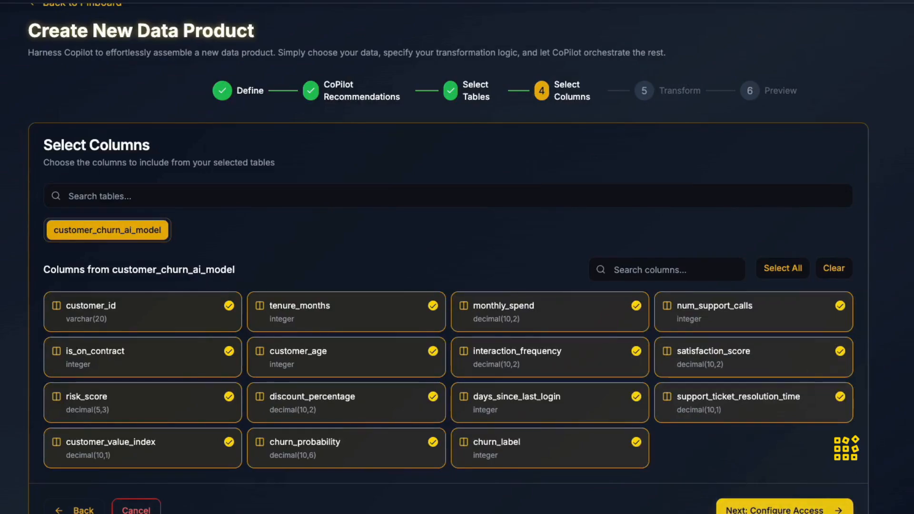
left_click(791, 508)
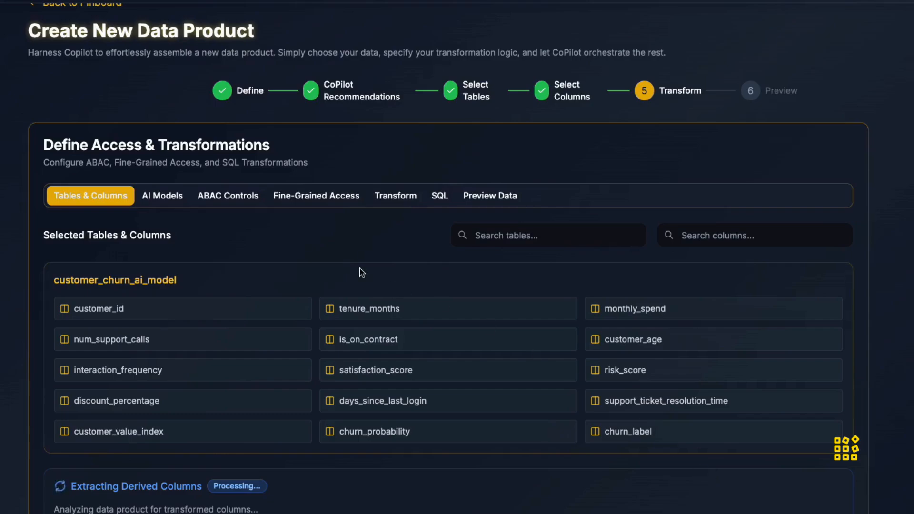
Open the AI model configuration and inspect the tenure_months and monthly_spend input mappings.
left_click(164, 197)
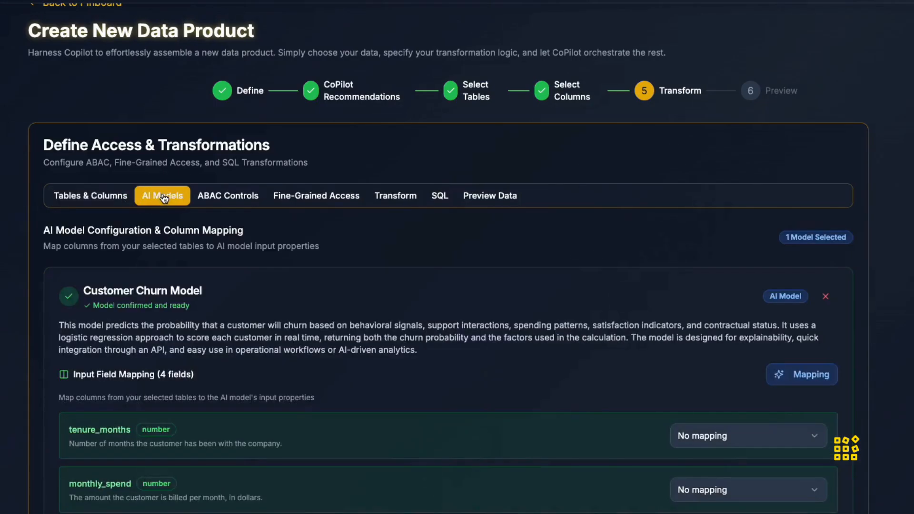
scroll(668, 328, "down", 4)
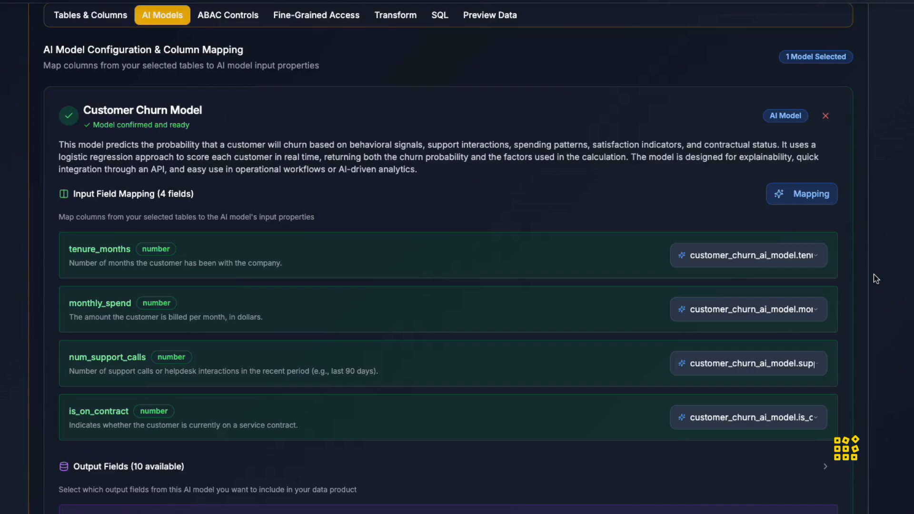
left_click(816, 258)
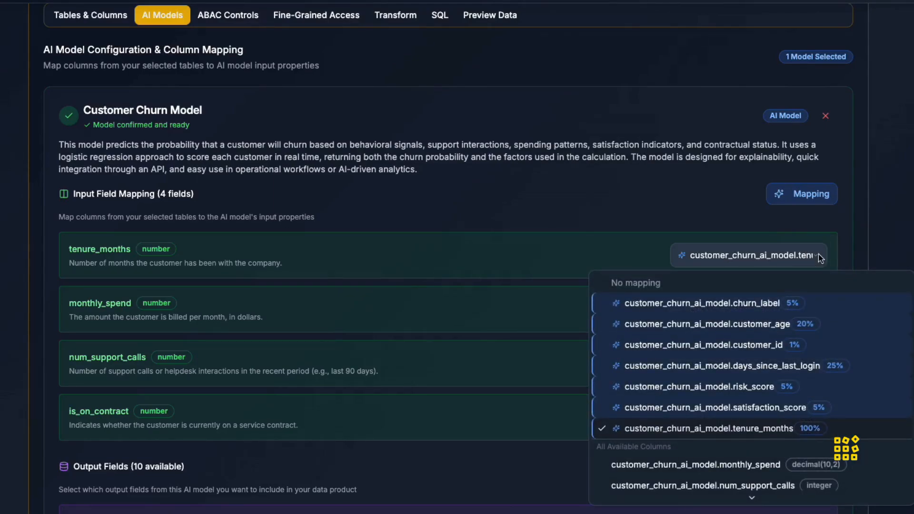
left_click(819, 255)
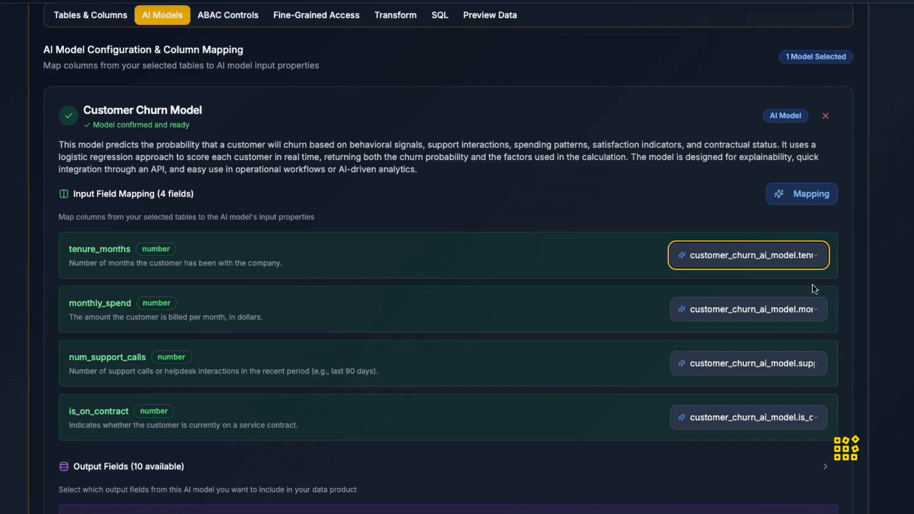
left_click(815, 315)
left_click(815, 315)
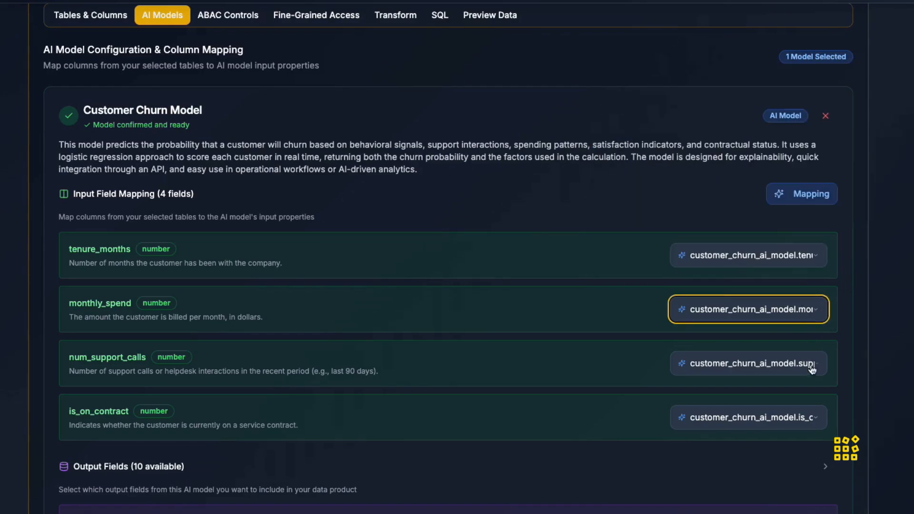
Map num_support_calls to customer_churn_ai_model.num_support_calls and check the is_on_contract mapping.
left_click(811, 368)
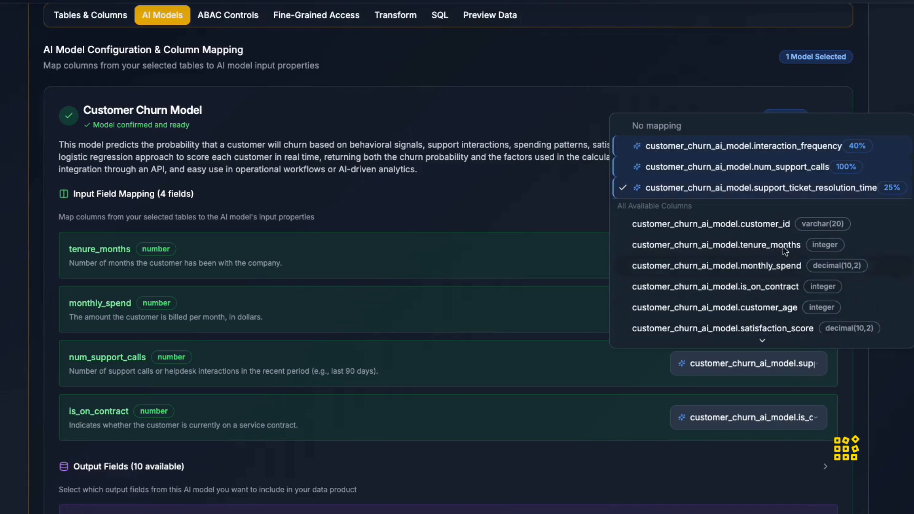
left_click(792, 168)
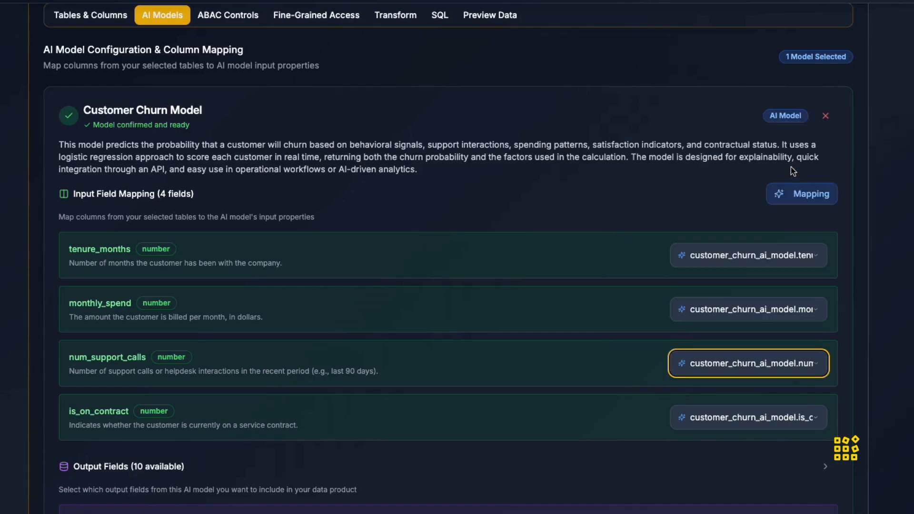
left_click(818, 422)
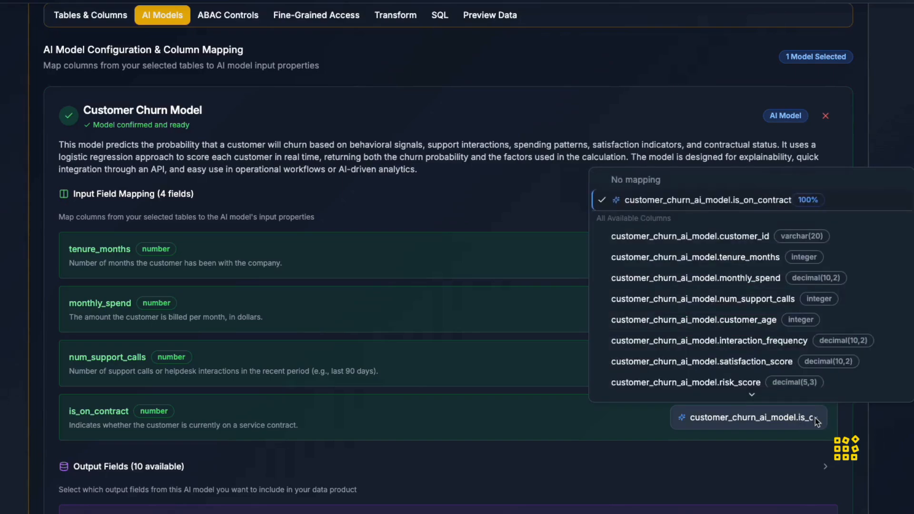
left_click(818, 423)
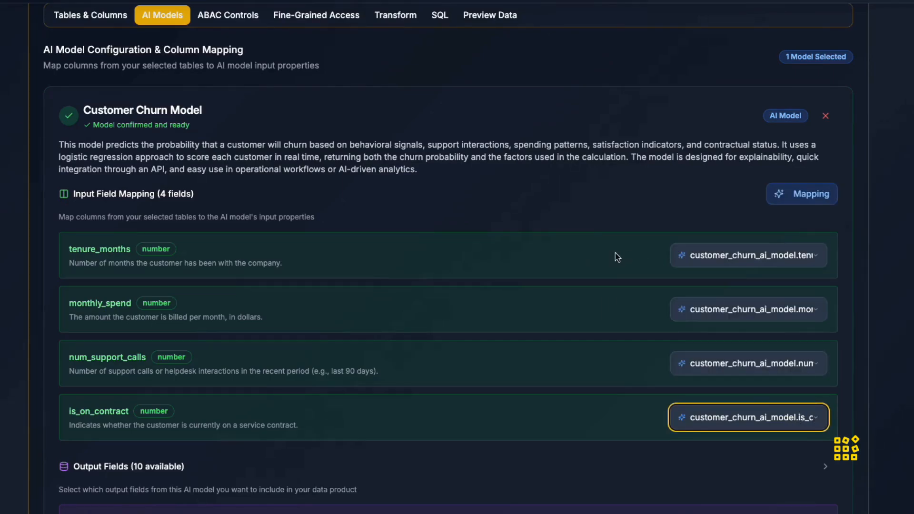
Review the selected output fields and open the data preview section.
scroll(616, 260, "down", 4)
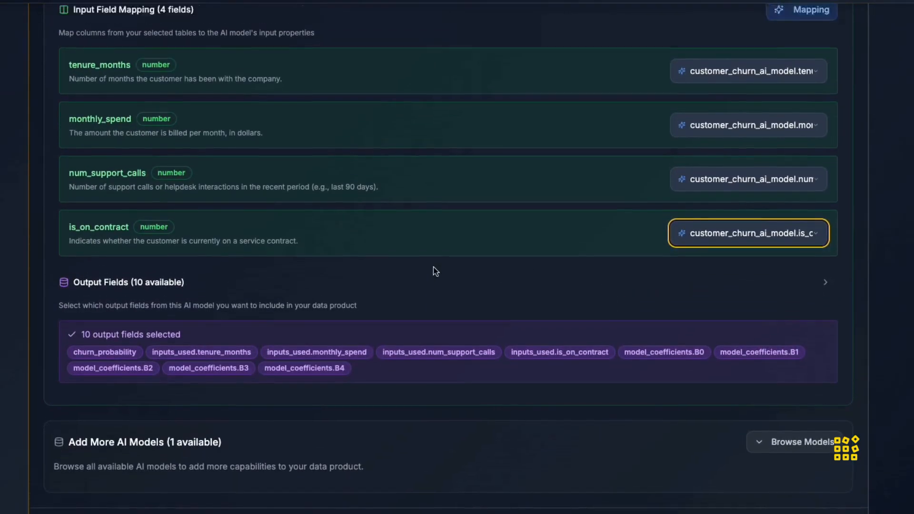
scroll(433, 267, "up", 8)
left_click(500, 226)
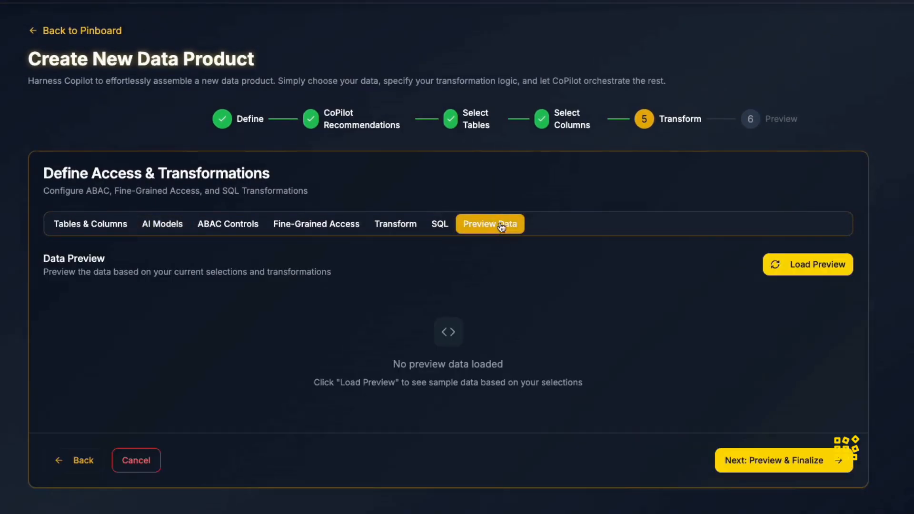
Load the data preview and scroll through its columns, including the AI model output and coefficient fields.
left_click(809, 270)
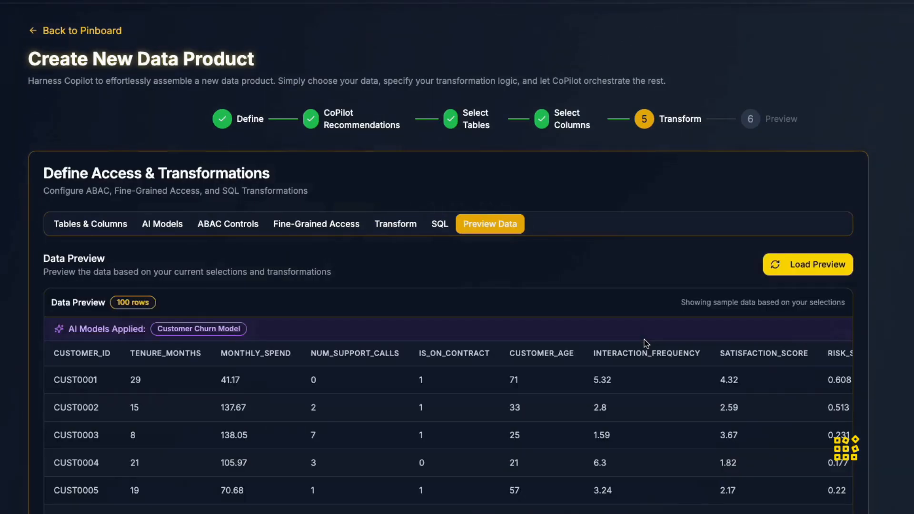
scroll(705, 412, "right", 10)
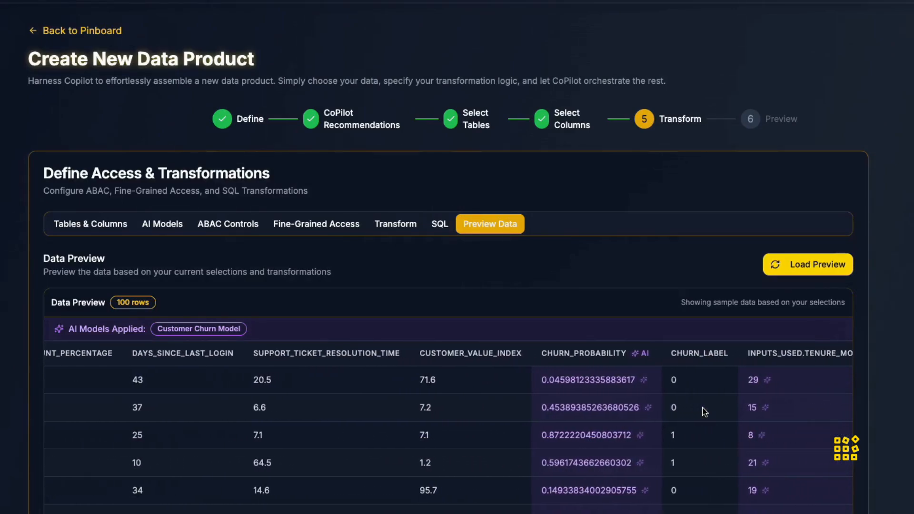
scroll(705, 412, "right", 5)
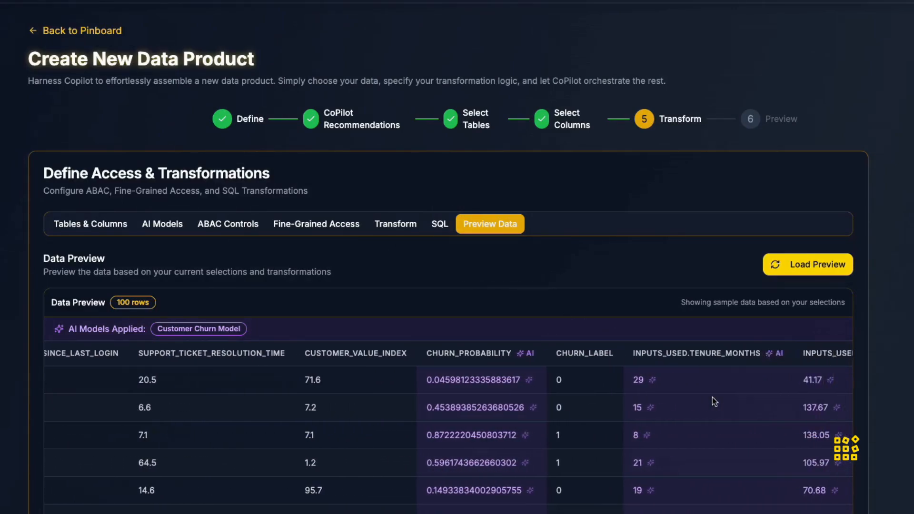
scroll(713, 397, "right", 6)
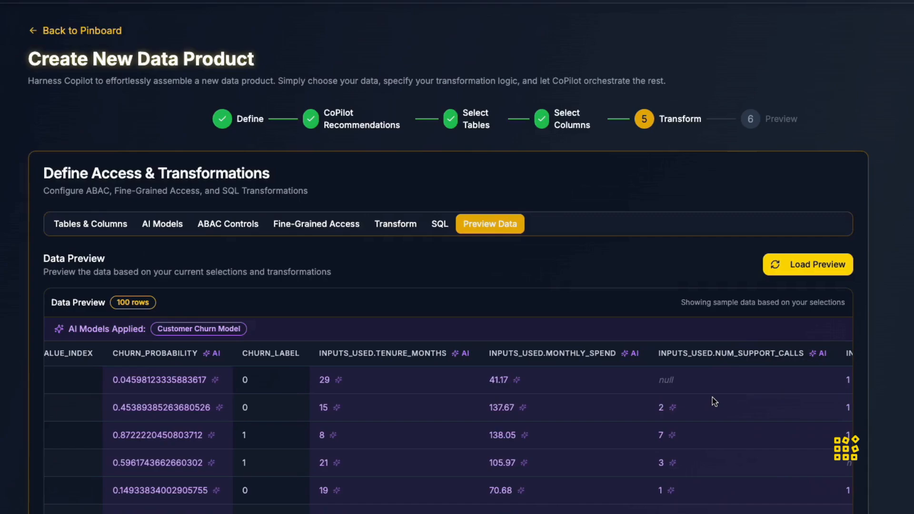
scroll(712, 397, "right", 6)
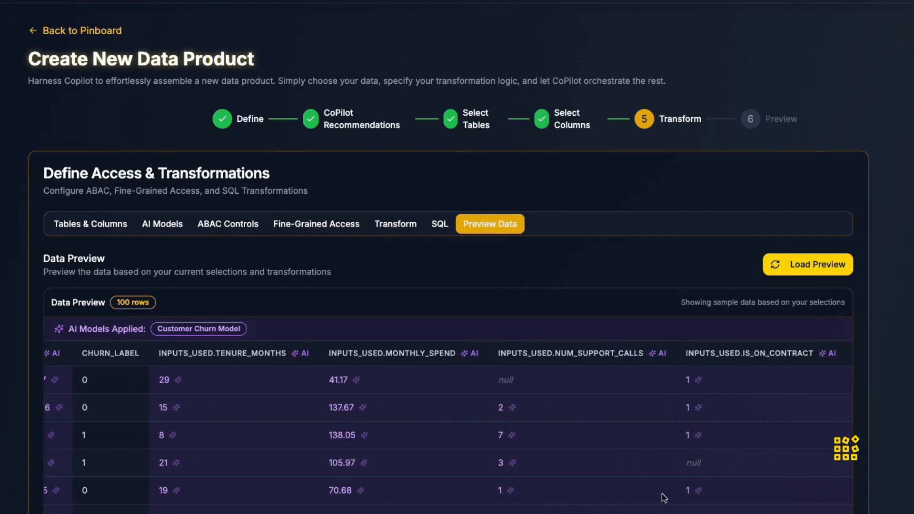
scroll(811, 431, "right", 8)
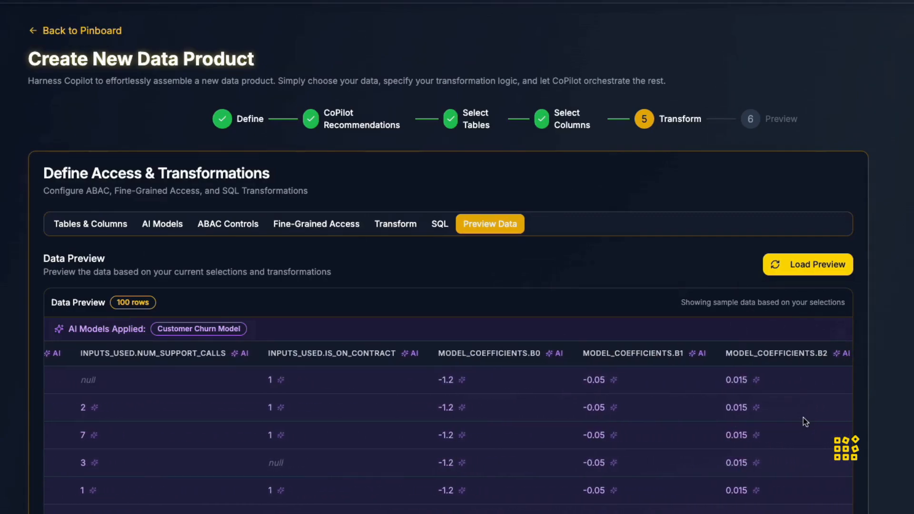
scroll(804, 418, "right", 4)
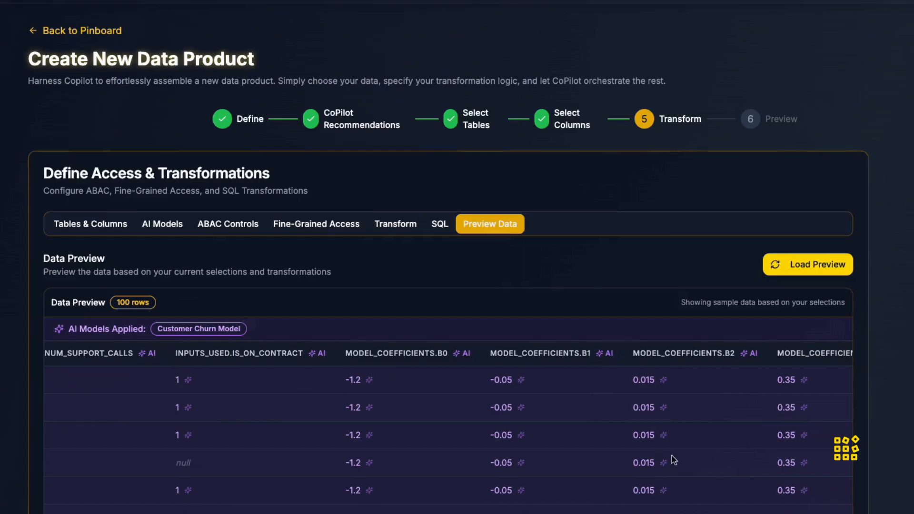
scroll(674, 460, "right", 8)
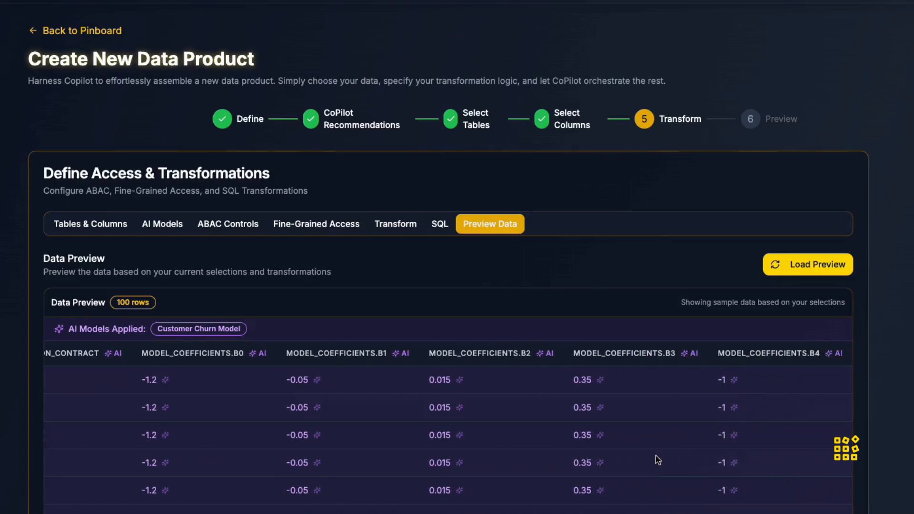
scroll(657, 459, "down", 4)
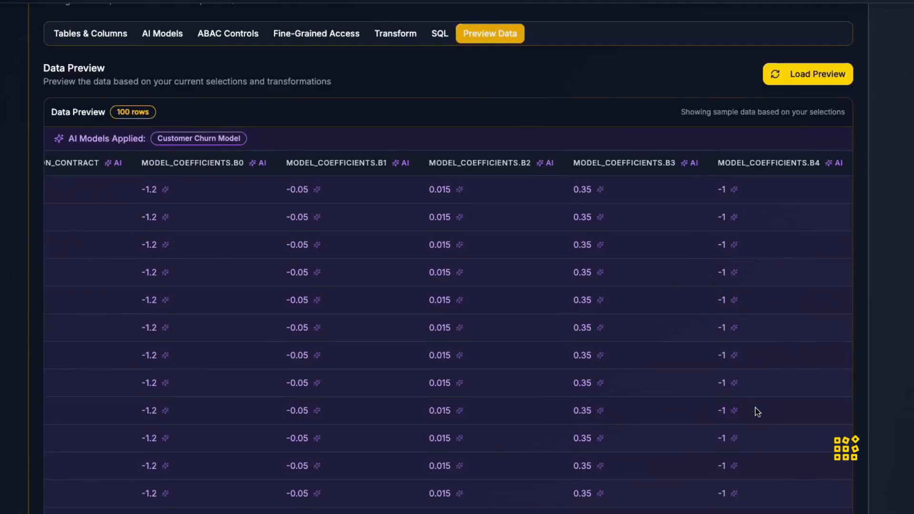
scroll(757, 412, "down", 10)
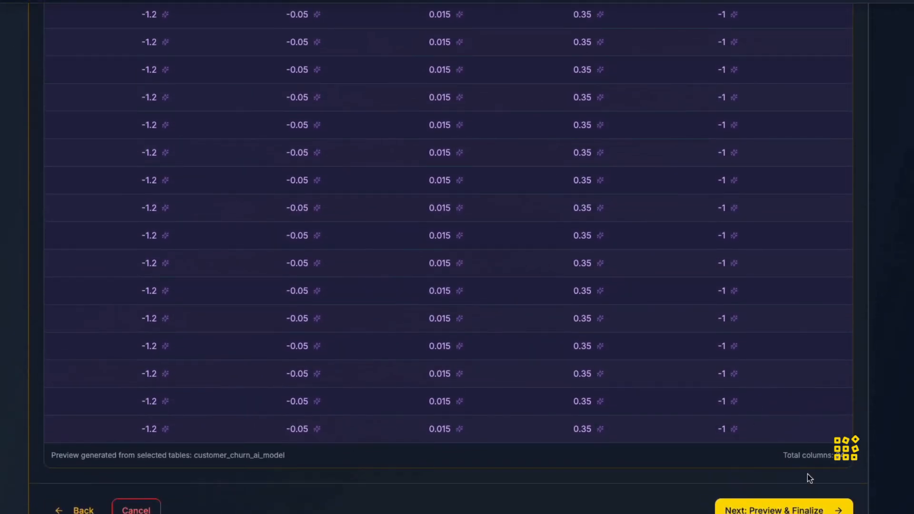
Continue to the Preview & Finalize stage and scroll through the data product preview.
left_click(778, 509)
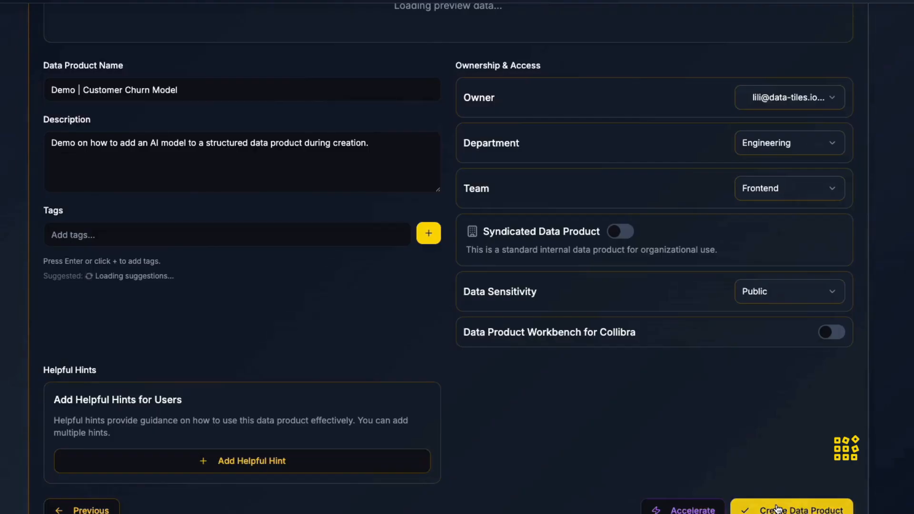
scroll(778, 509, "up", 4)
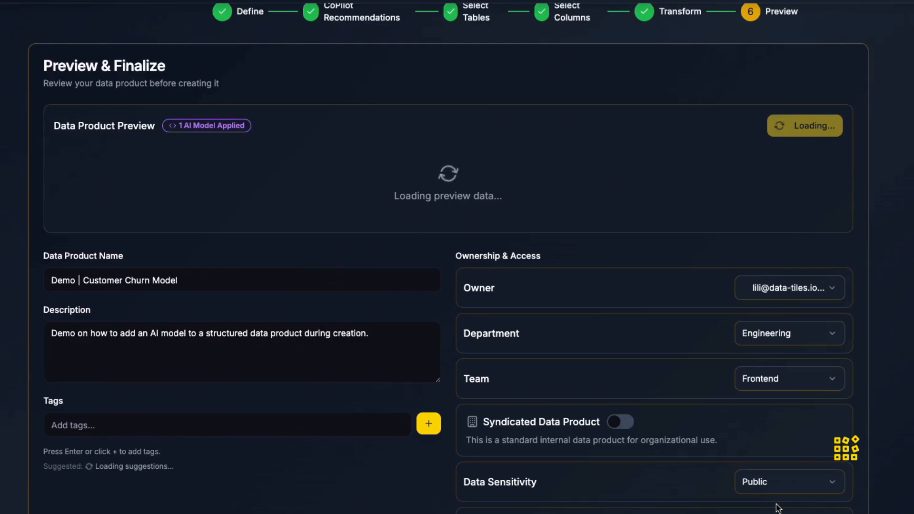
scroll(688, 220, "right", 10)
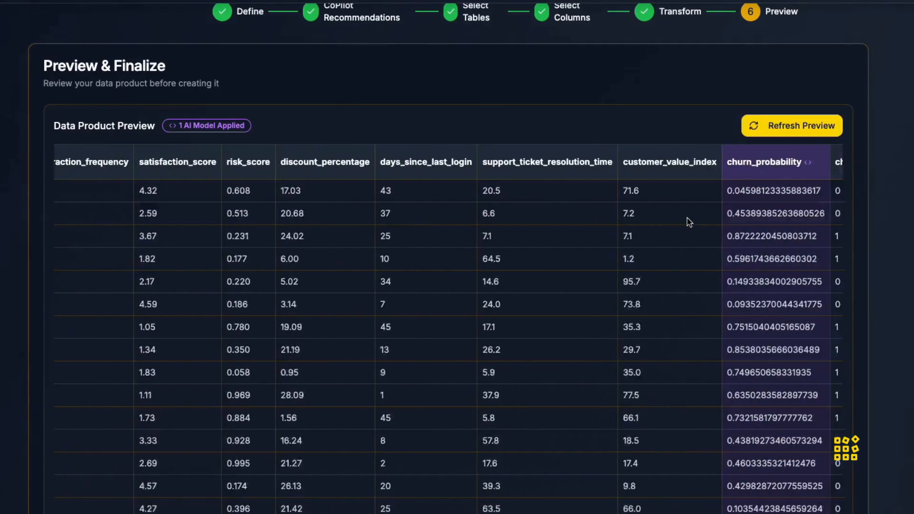
scroll(688, 218, "right", 5)
scroll(688, 219, "down", 10)
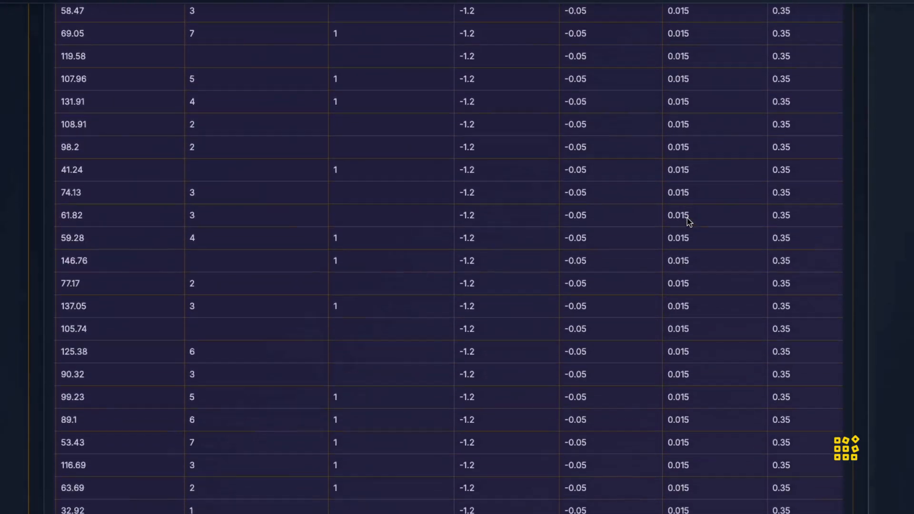
scroll(688, 214, "down", 10)
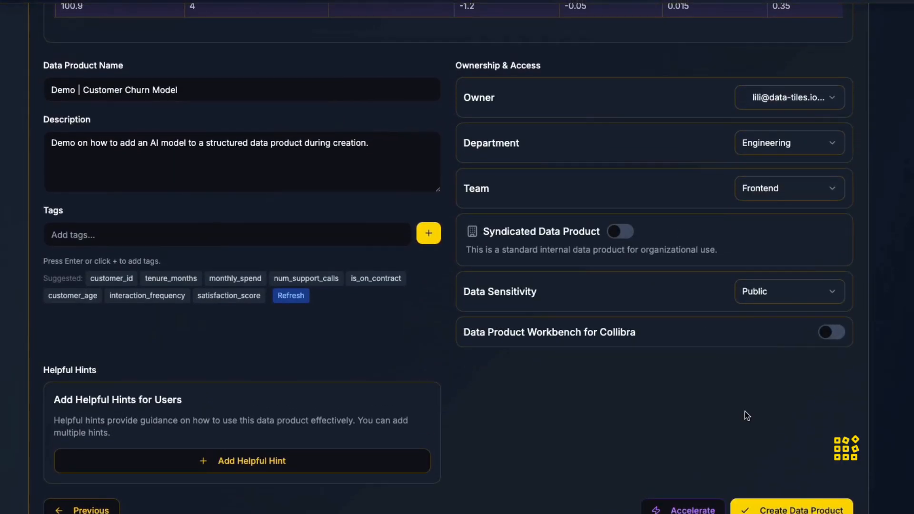
Add the suggested tags customer_id, tenure_months, monthly_spend, num_support_calls, is_on_contract, customer_age, interaction_frequency and satisfaction_score.
left_click(103, 280)
left_click(170, 296)
left_click(237, 293)
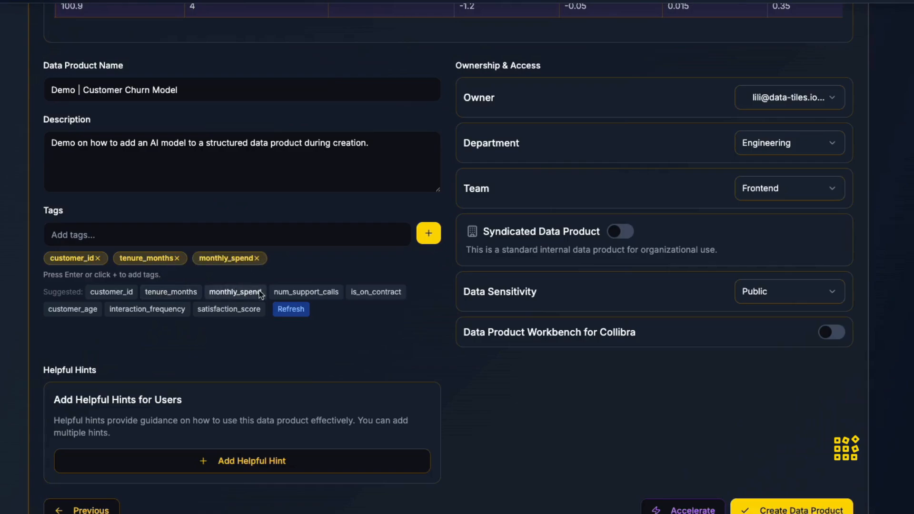
left_click(300, 293)
left_click(372, 294)
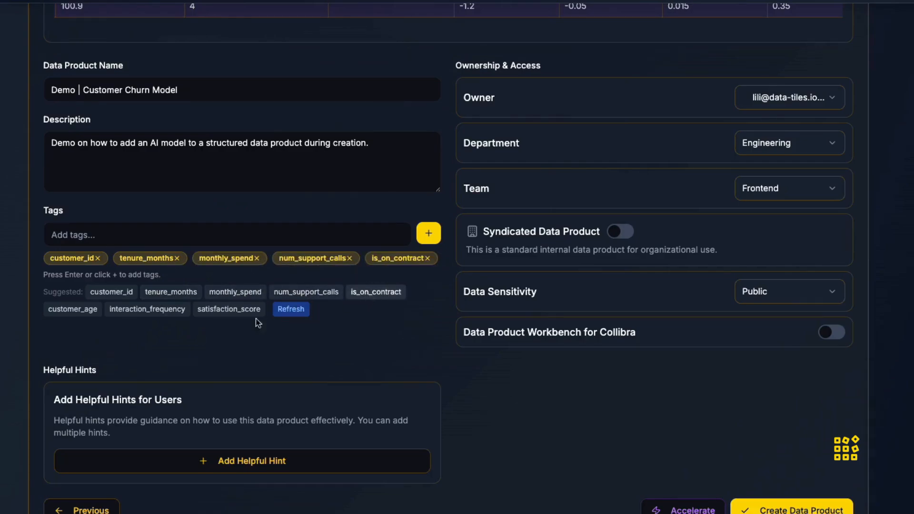
left_click(73, 311)
left_click(154, 332)
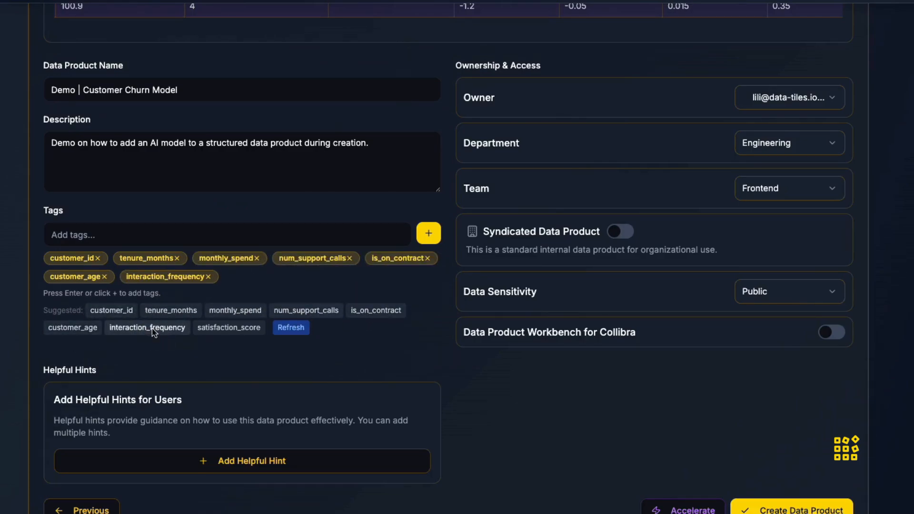
left_click(223, 329)
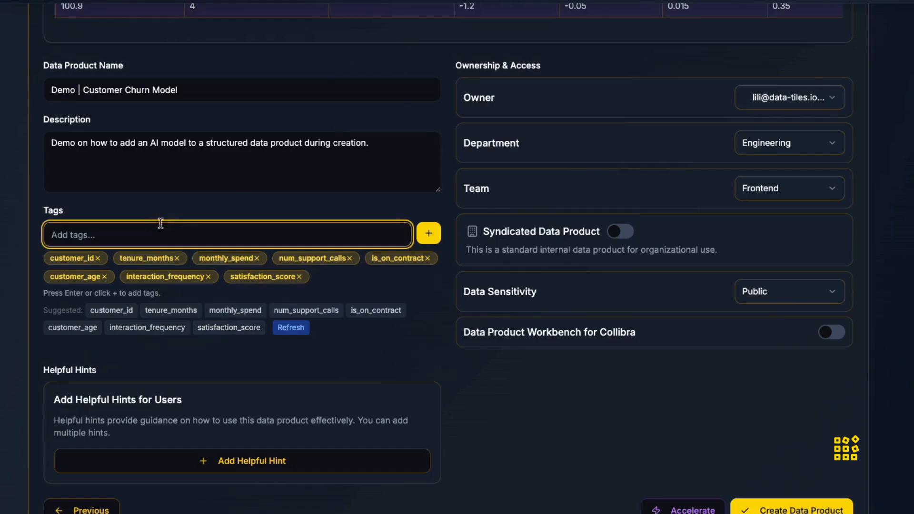
Add a custom tag "Customer Churn AI Model" and create the data product.
type("Customer ")
type("Chur")
key("BackSpace")
type("urb M")
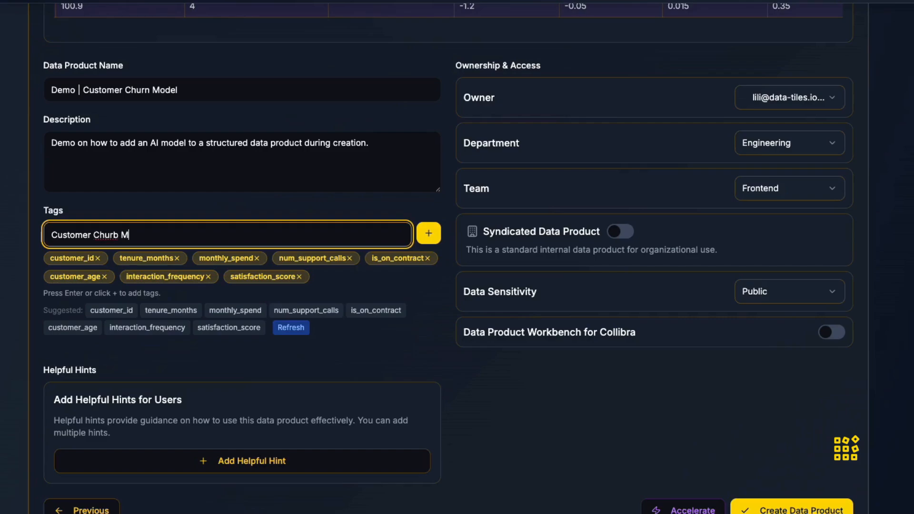
key("BackSpace")
key("BackSpace")
key("BackSpace")
type("n AI Model")
key("Return")
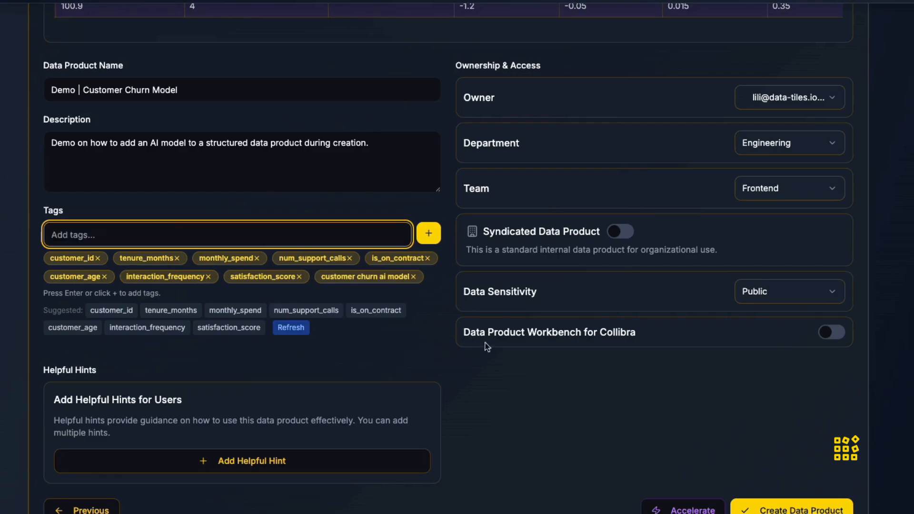
left_click(791, 509)
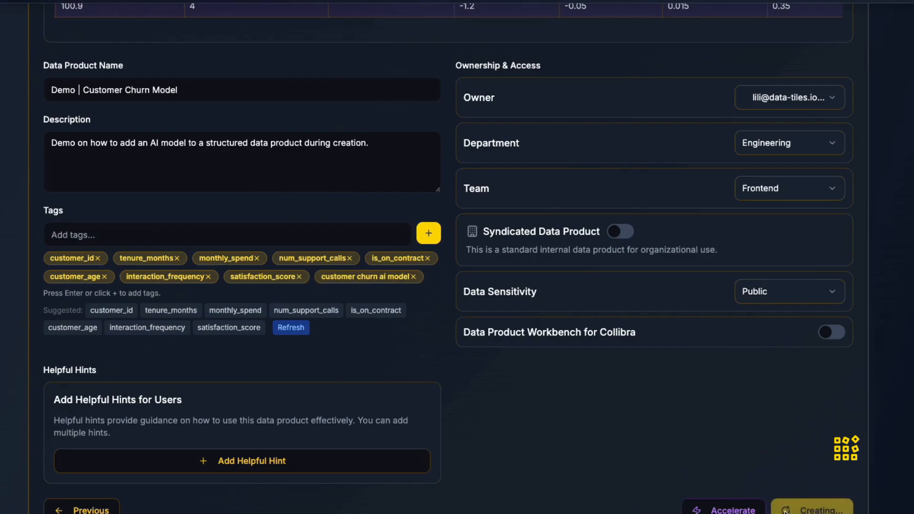